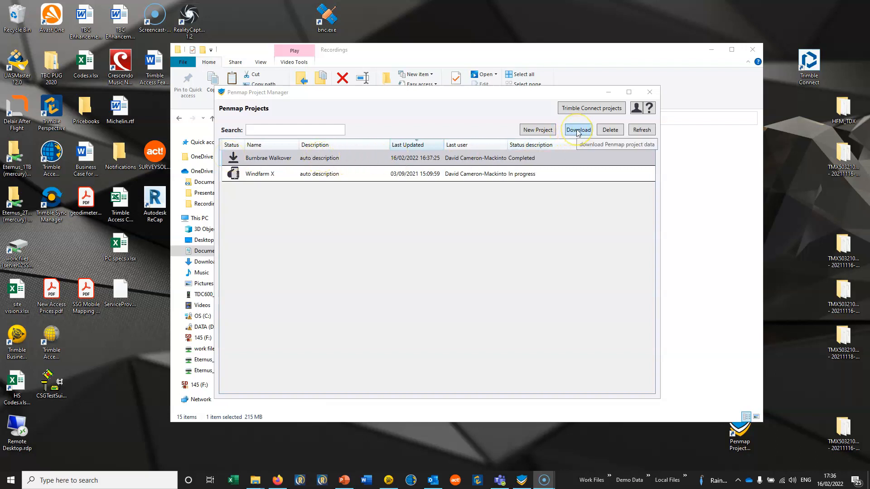
Step: Refresh the project list and review the export formats offered for the Burnbrae Walkover project
click(641, 130)
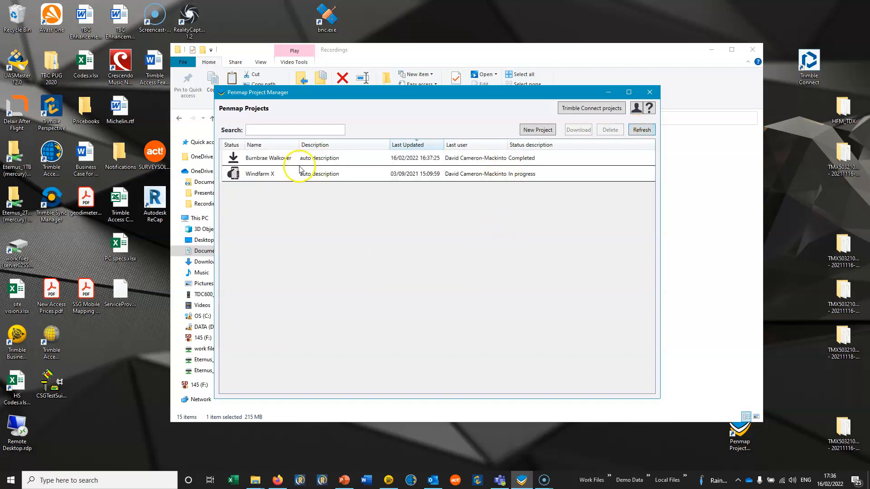
click(263, 162)
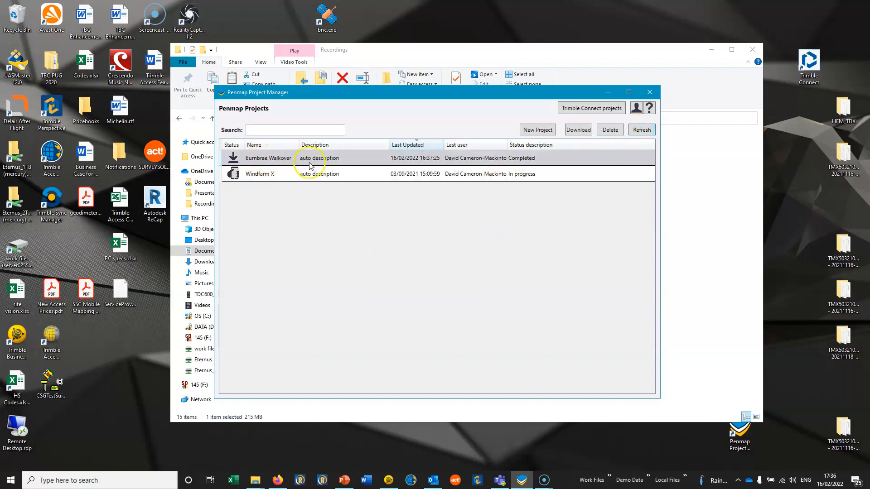
click(593, 130)
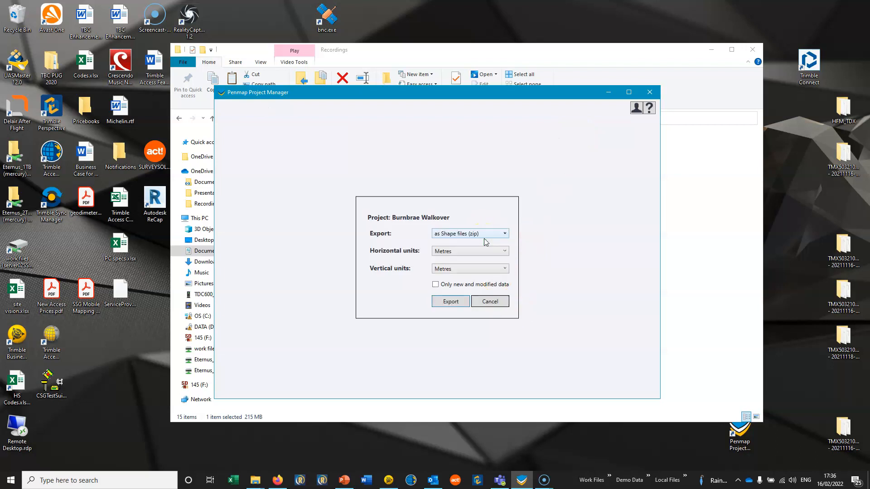
click(493, 234)
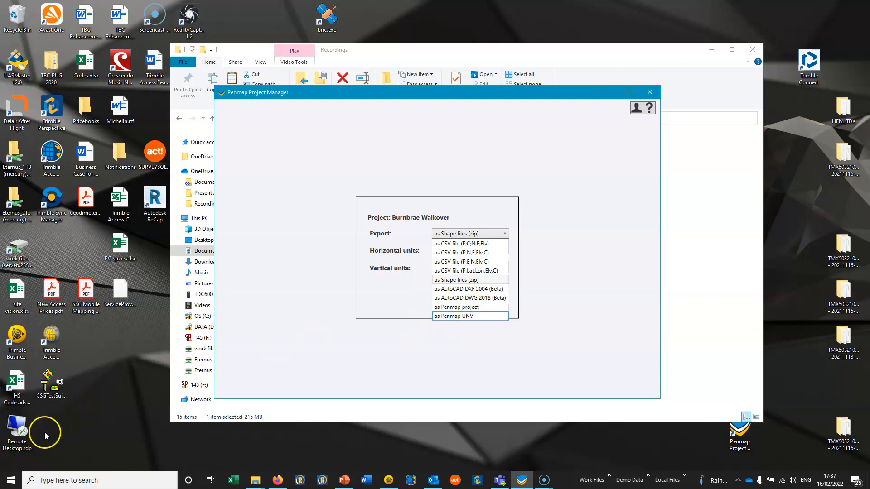
click(241, 484)
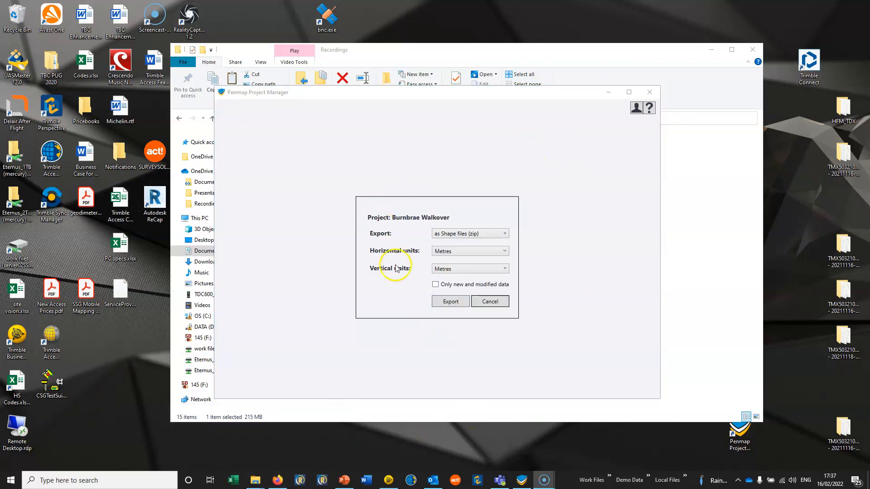
Step: Switch to Trimble Connect in Firefox and open the Result folder of Burnbrae Walkover inside Penmap Projects
mouse_move(277, 480)
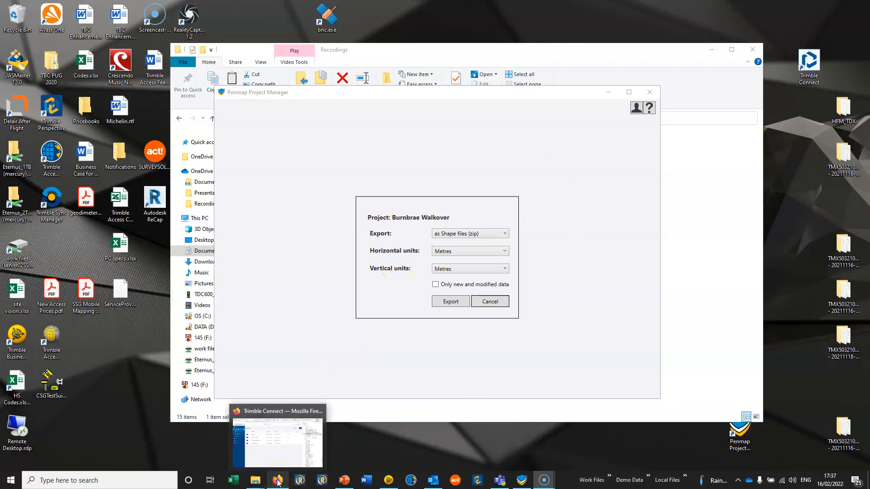
click(278, 481)
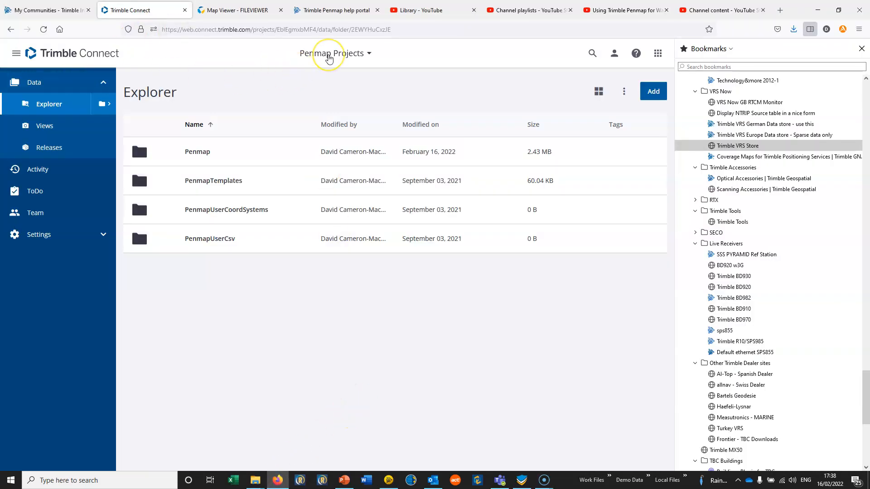
click(329, 54)
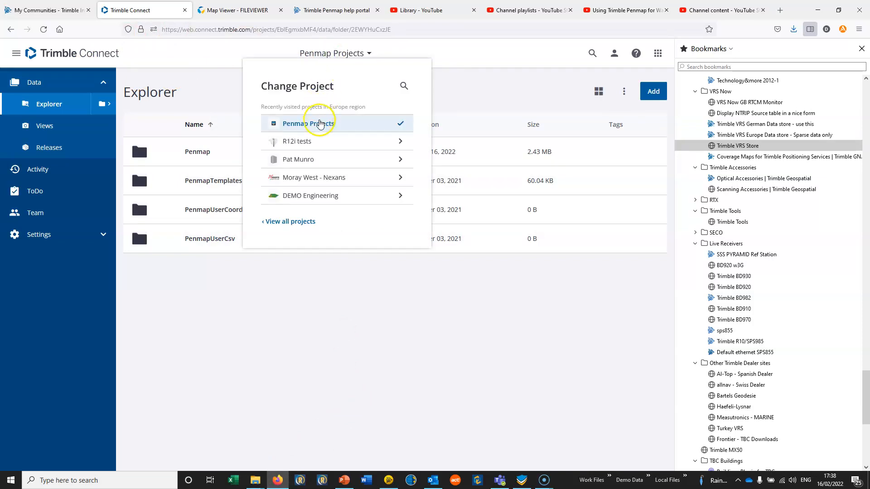
click(319, 121)
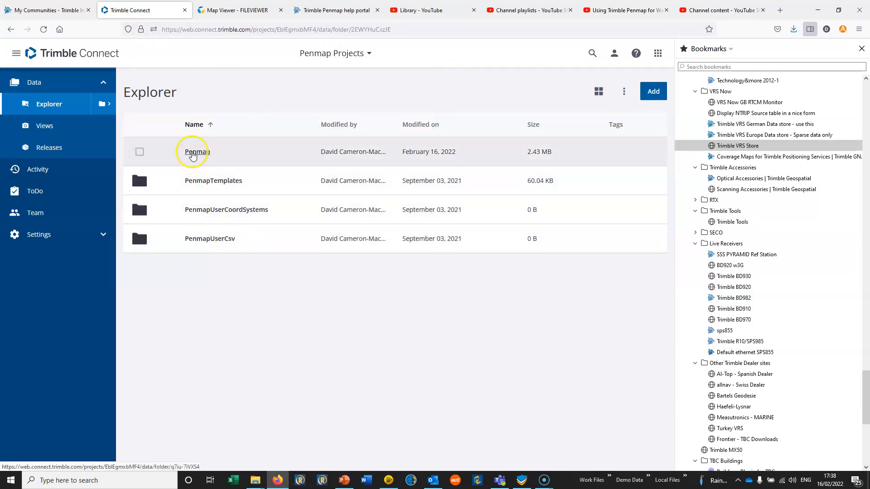
click(193, 154)
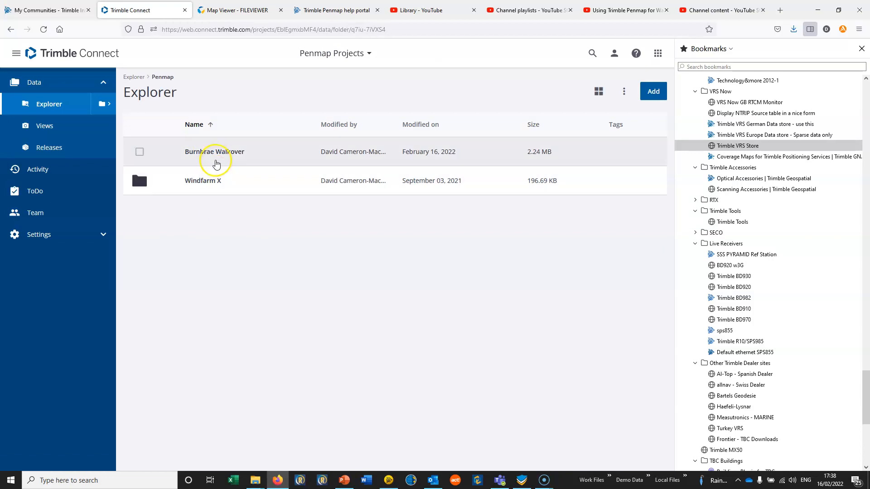
click(216, 155)
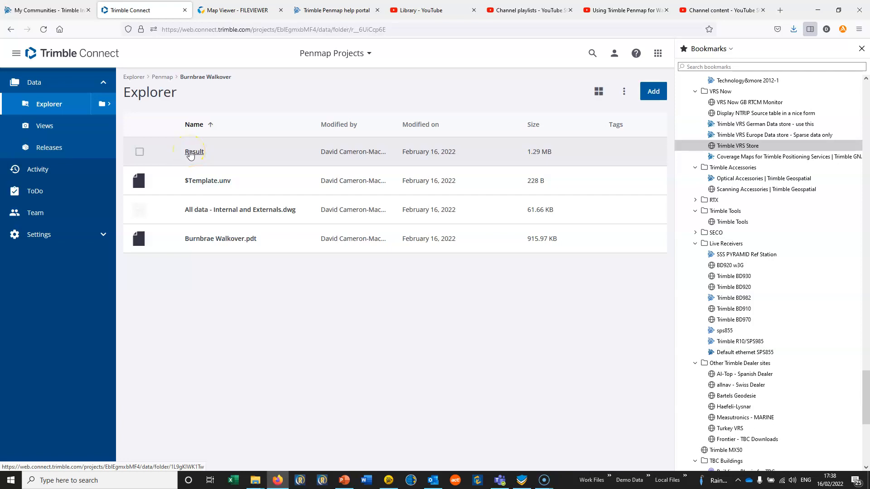
click(191, 154)
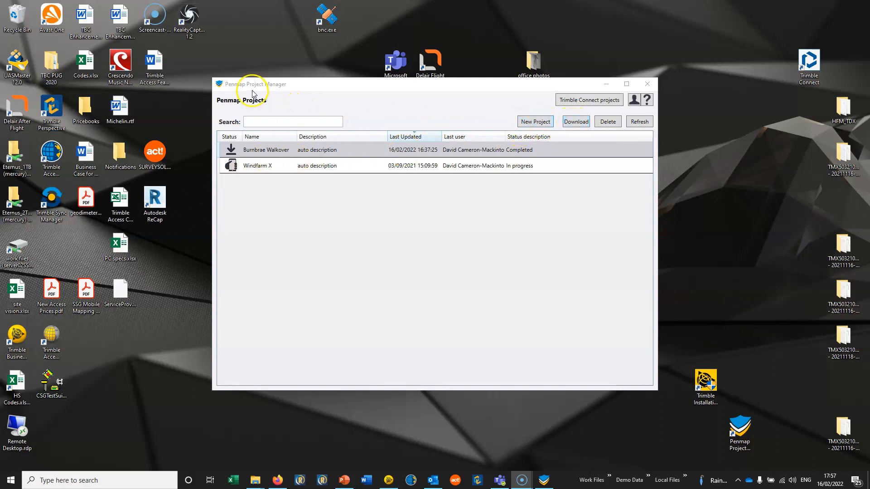
click(277, 479)
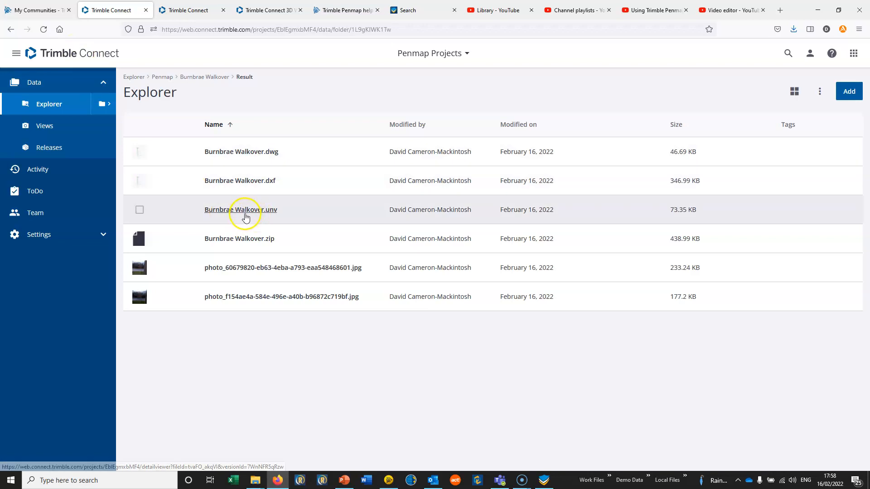
Step: Switch to Trimble Business Center and import Burnbrae Walkover.dwg from the DATA (D:) drive into the plan view
click(388, 479)
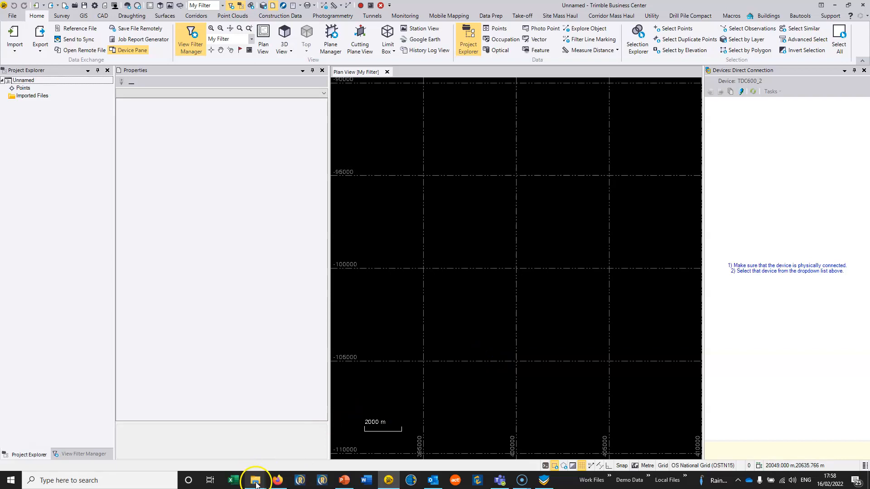
mouse_move(265, 478)
click(212, 444)
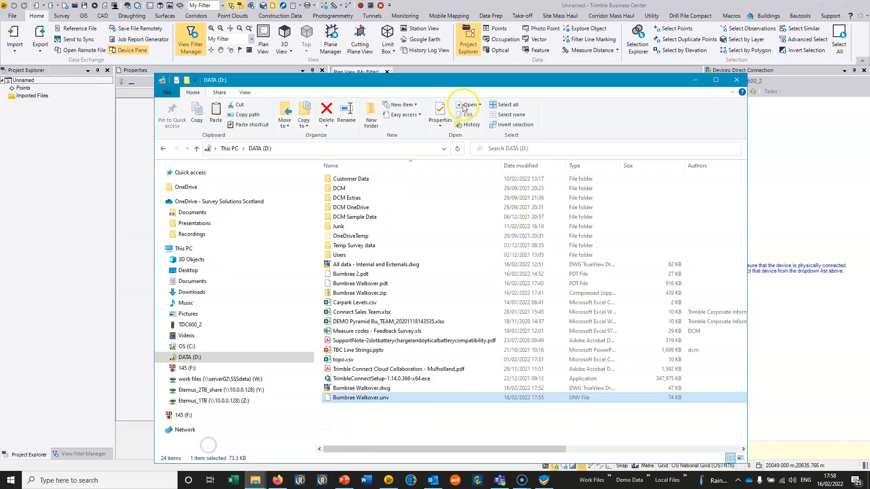
drag(441, 91, 327, 79)
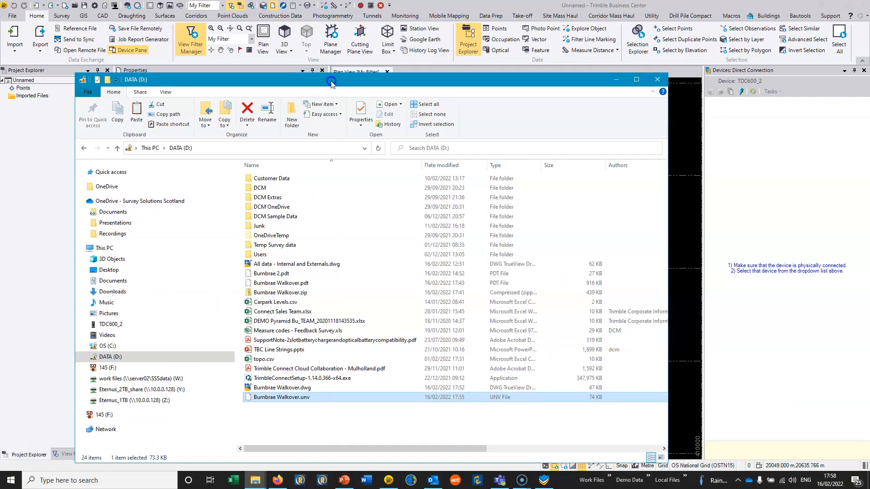
drag(290, 388, 679, 271)
mouse_move(528, 261)
middle_down()
mouse_move(466, 282)
mouse_move(451, 261)
middle_up()
scroll(444, 254, down, 3)
scroll(446, 243, up, 3)
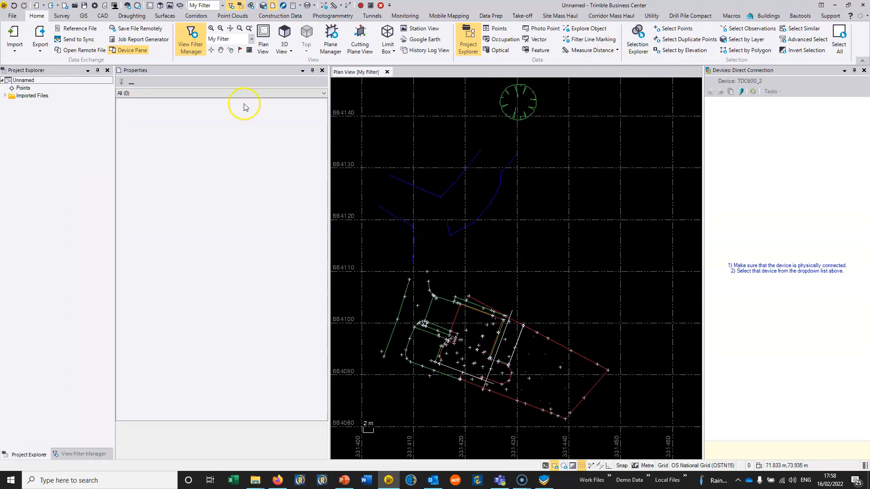
Step: Expand the imported files in the project tree and turn off the plan view's grid lines
click(10, 95)
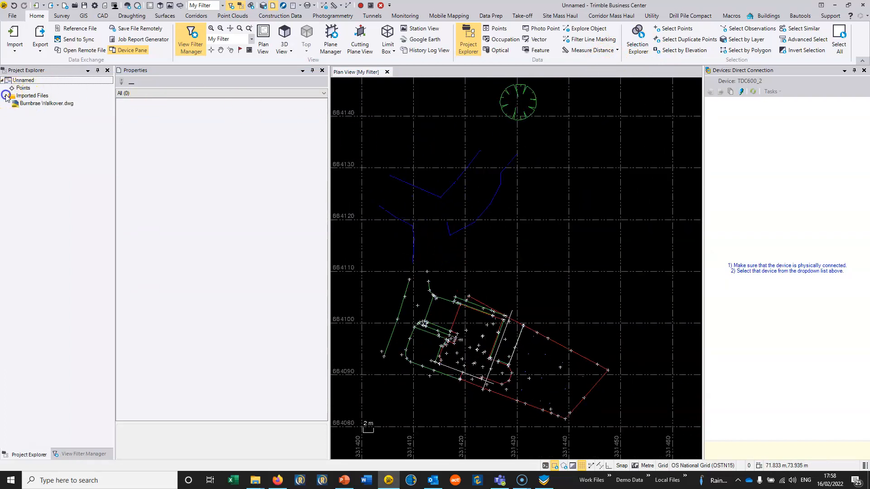
click(29, 103)
click(452, 243)
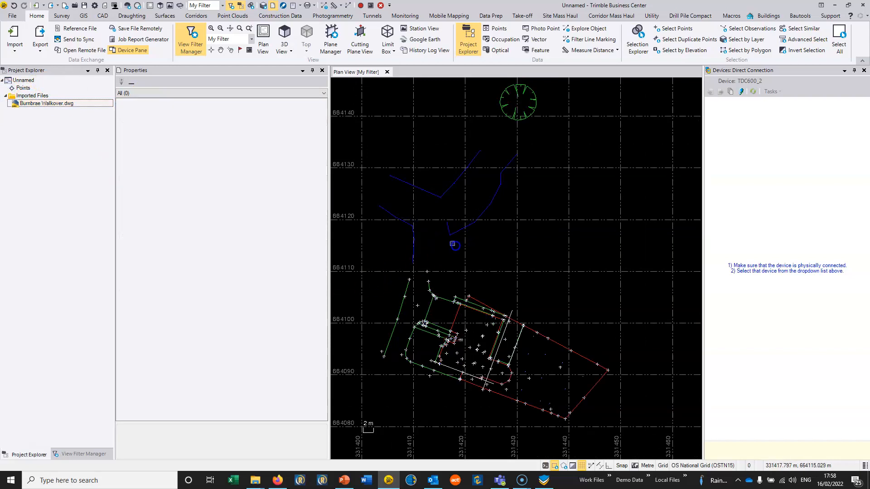
scroll(462, 240, up, 2)
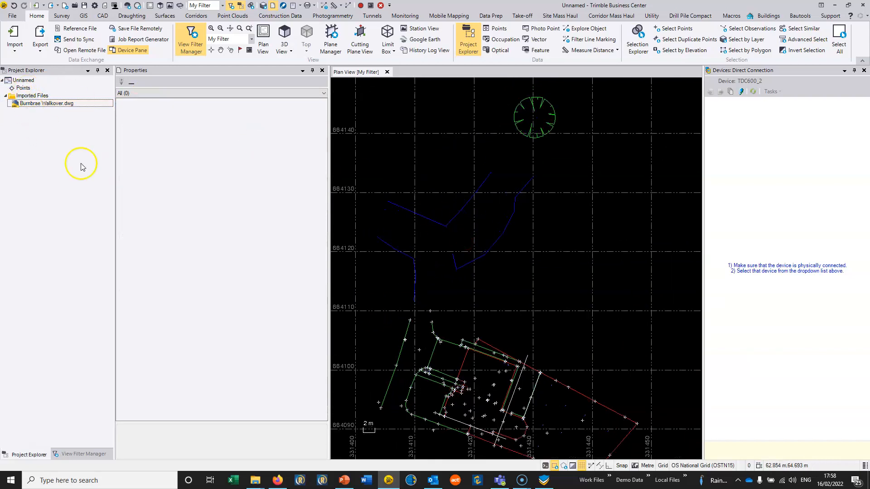
click(581, 465)
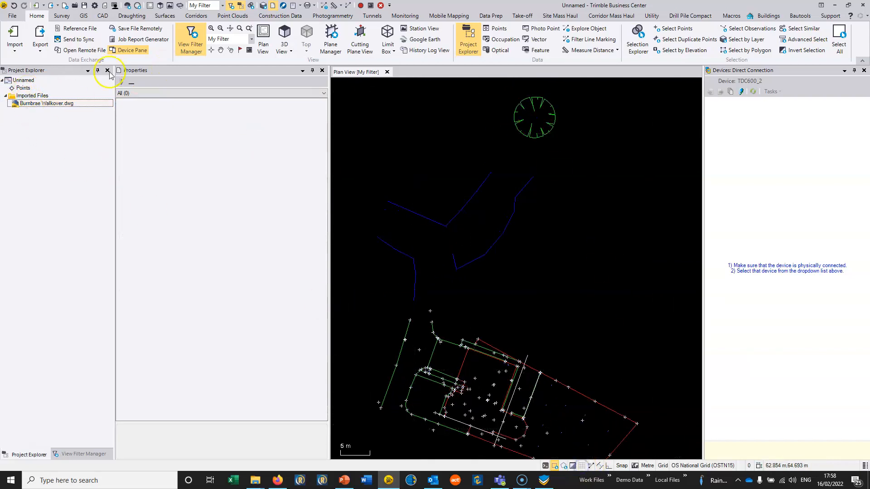
Step: Delete the imported Burnbrae Walkover.dwg from the project
right_click(28, 104)
click(45, 107)
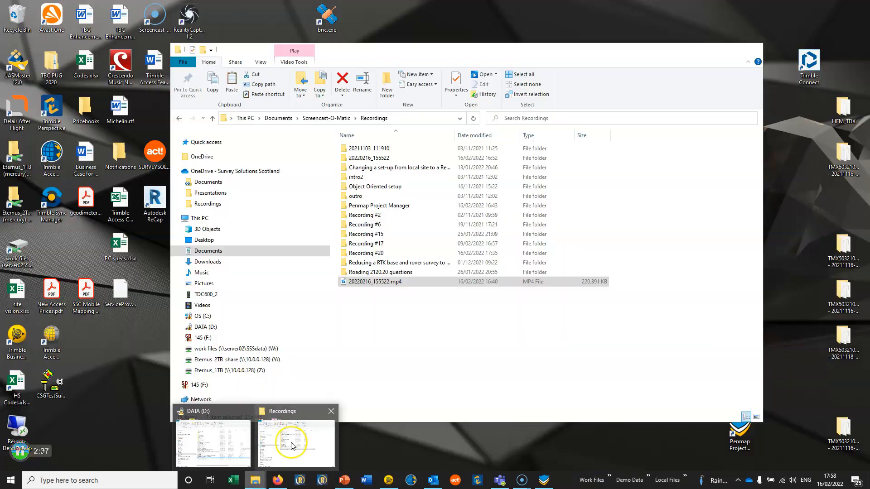
Step: Import the shape file archive Burnbrae Walkover.zip from the DATA (D:) drive into the project
click(296, 442)
mouse_move(257, 479)
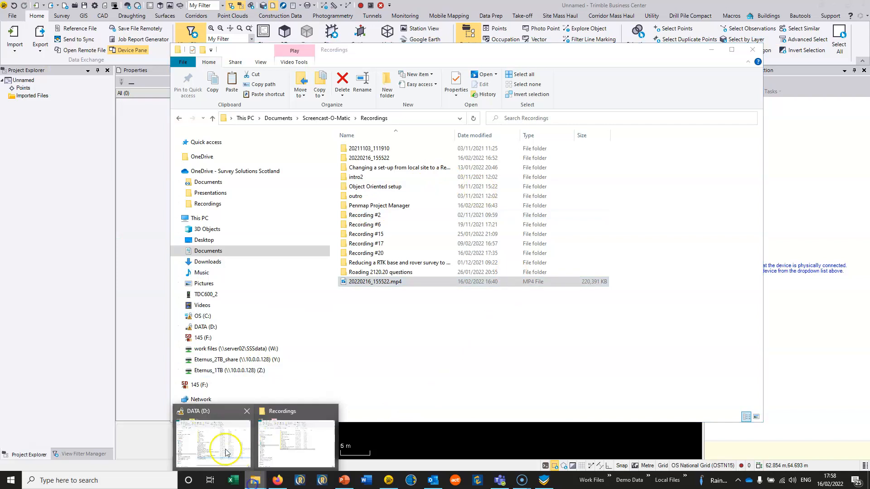
click(206, 438)
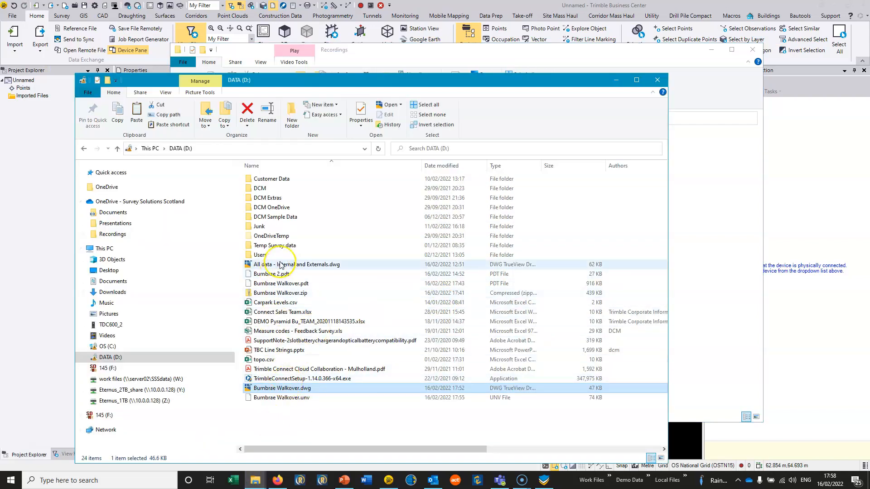
drag(281, 293, 686, 451)
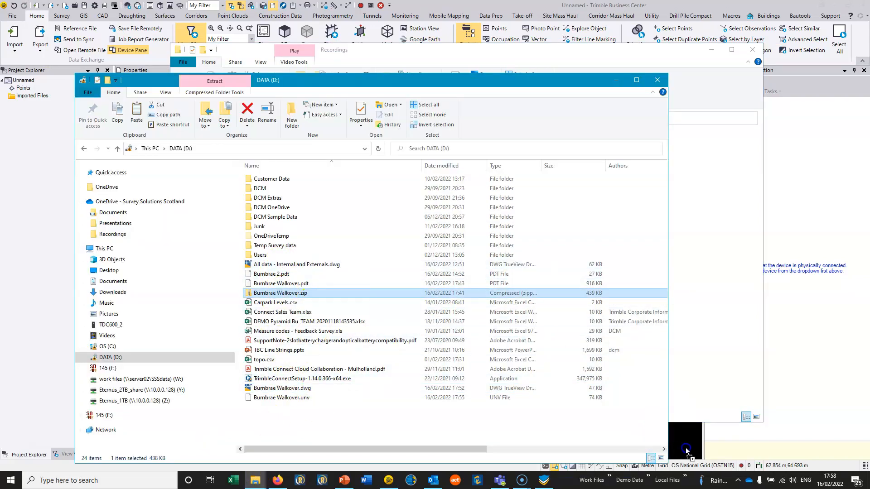
click(675, 6)
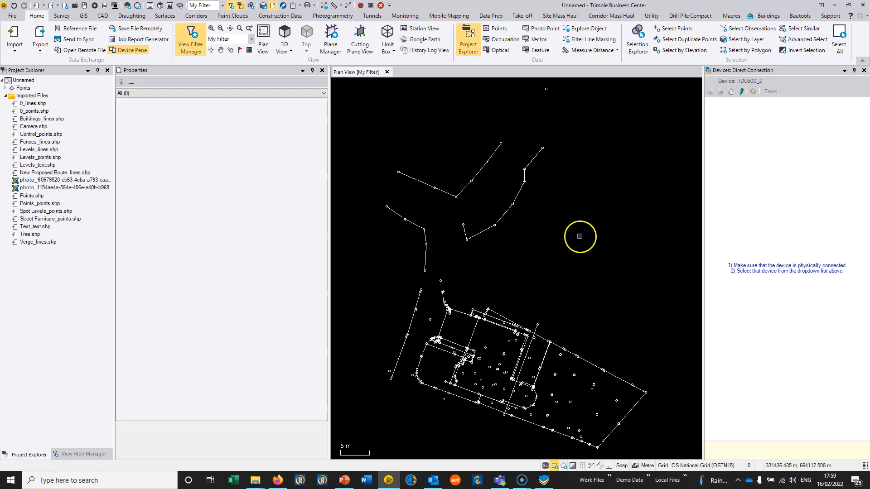
Step: Inspect the properties of two New Proposed Route line strings in the plan view, and clear the selection
scroll(483, 262, down, 4)
scroll(505, 227, up, 3)
middle_drag(480, 329, 500, 241)
scroll(458, 261, up, 2)
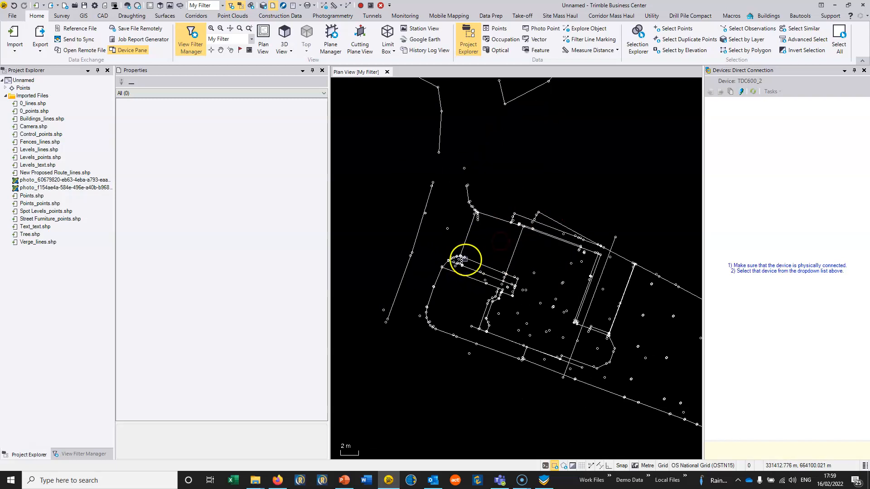
middle_drag(436, 150, 433, 297)
click(412, 220)
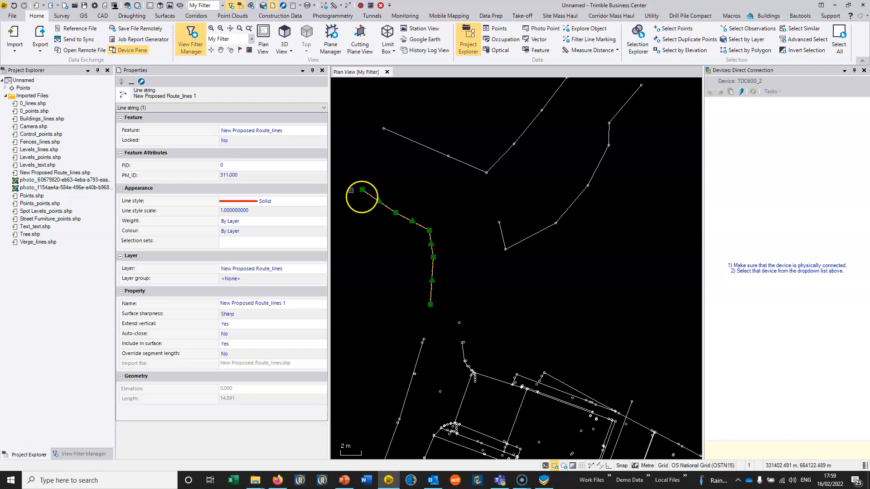
click(515, 144)
scroll(533, 144, down, 2)
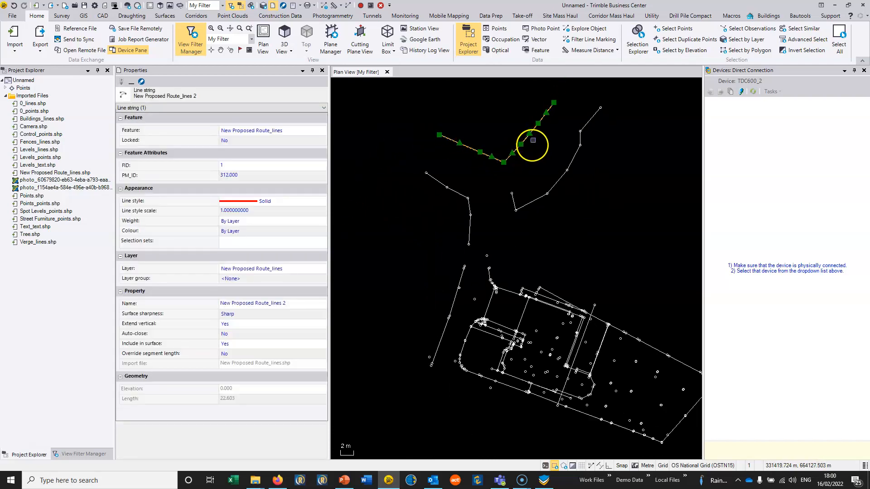
middle_drag(532, 144, 508, 174)
right_click(513, 164)
click(543, 153)
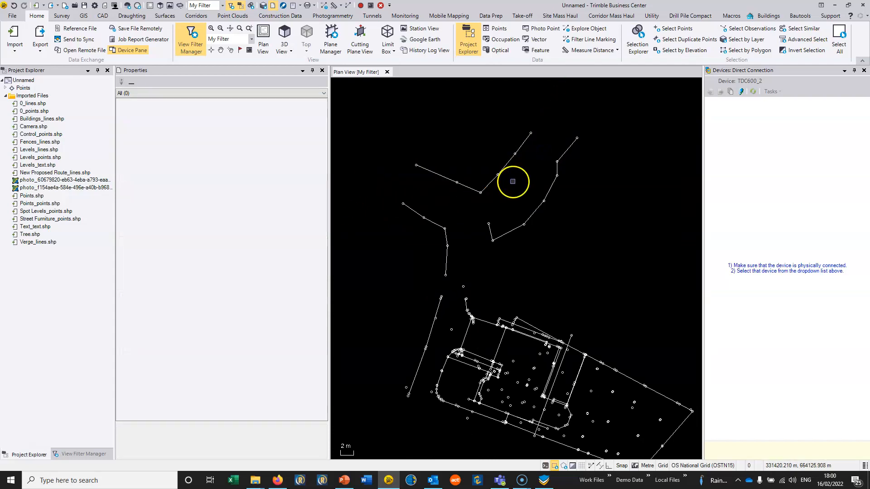
Step: View the first imported photo in the external viewer and close it
click(71, 180)
right_click(70, 180)
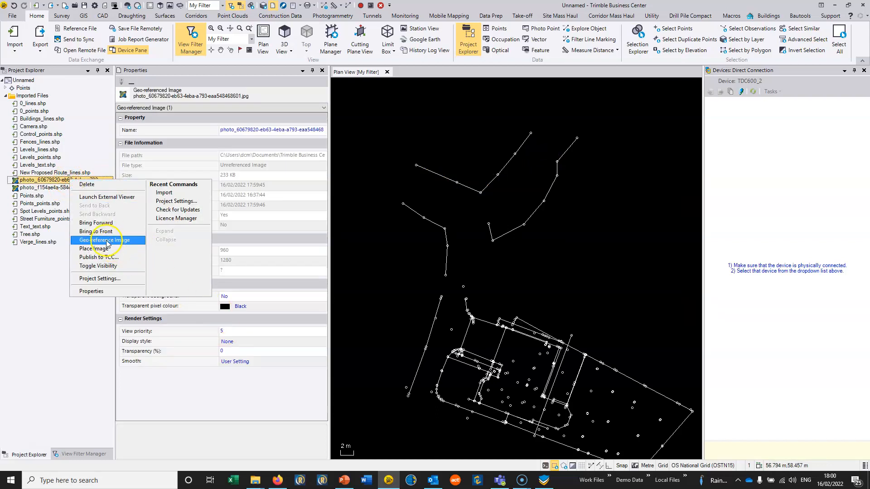
click(107, 196)
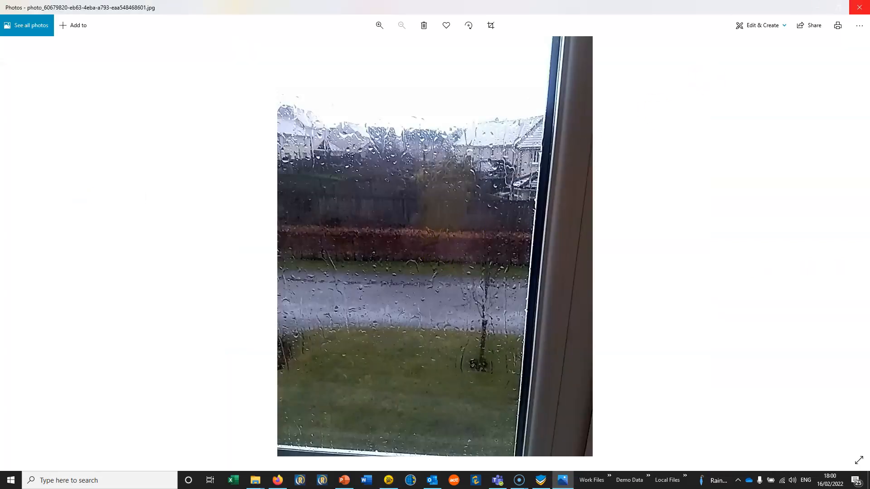
click(858, 8)
Step: View the second imported photo in the external viewer and close it
right_click(85, 188)
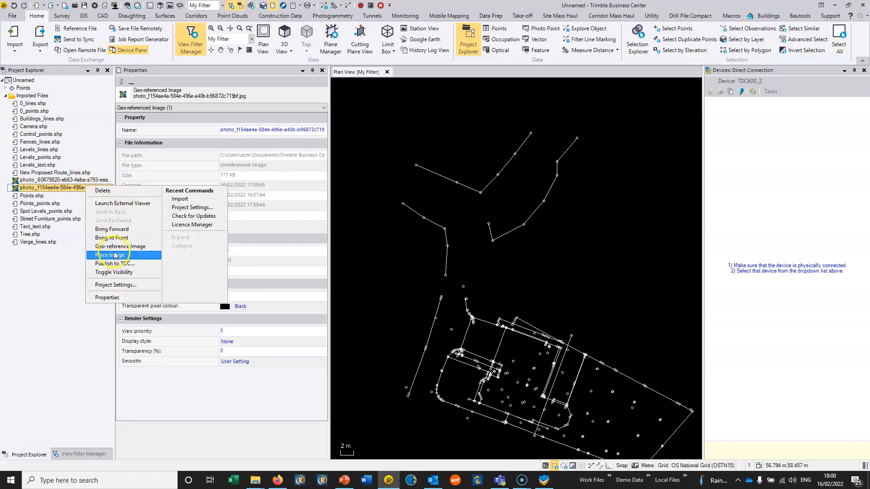
click(116, 202)
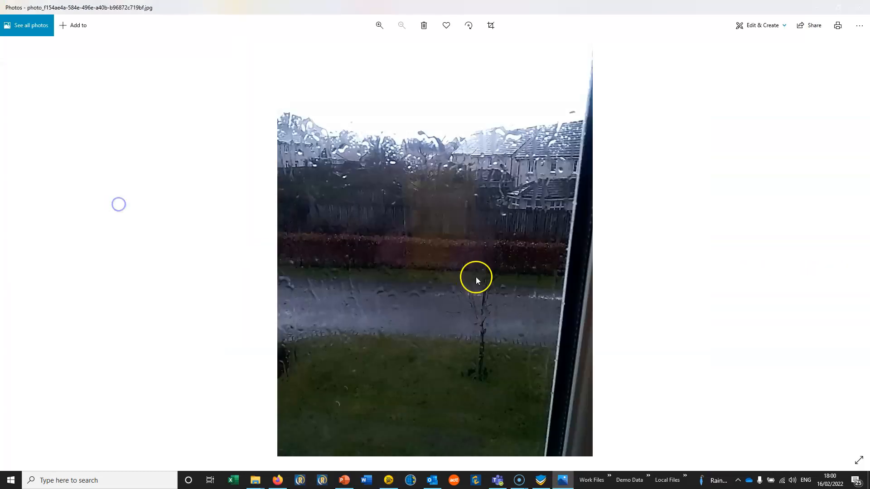
click(862, 10)
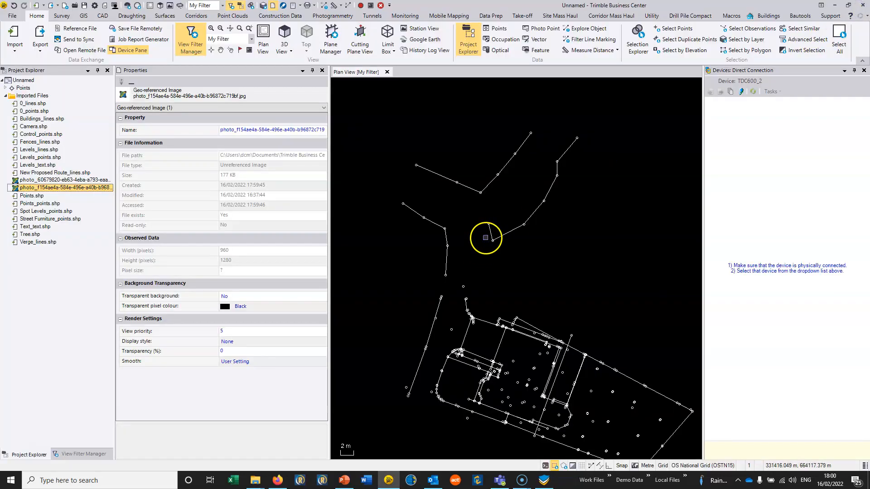
Step: Clear the photo selection, switch to Trimble Connect in Firefox, and open Burnbrae Walkover.zip from the Result folder in the map viewer
click(486, 237)
scroll(485, 237, down, 2)
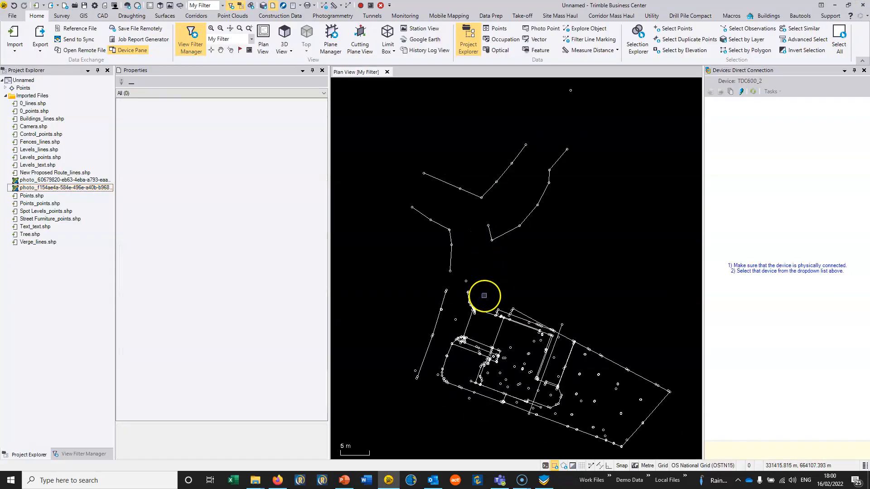
mouse_move(280, 486)
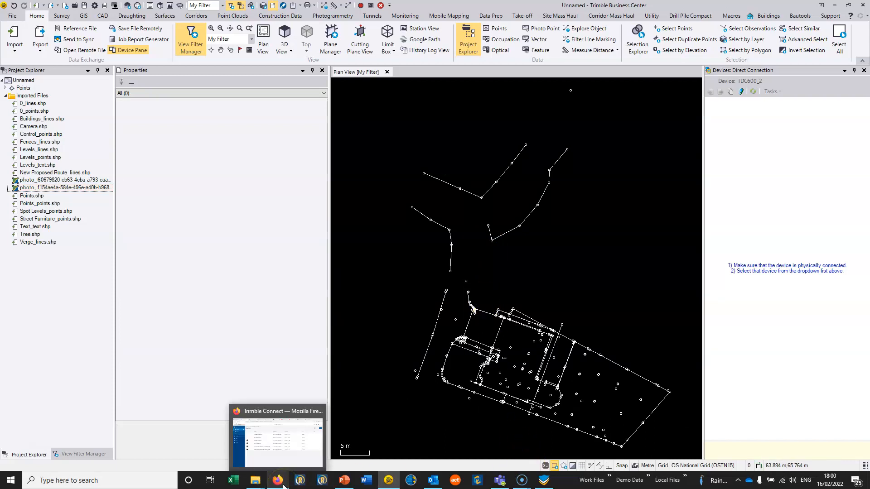
click(283, 485)
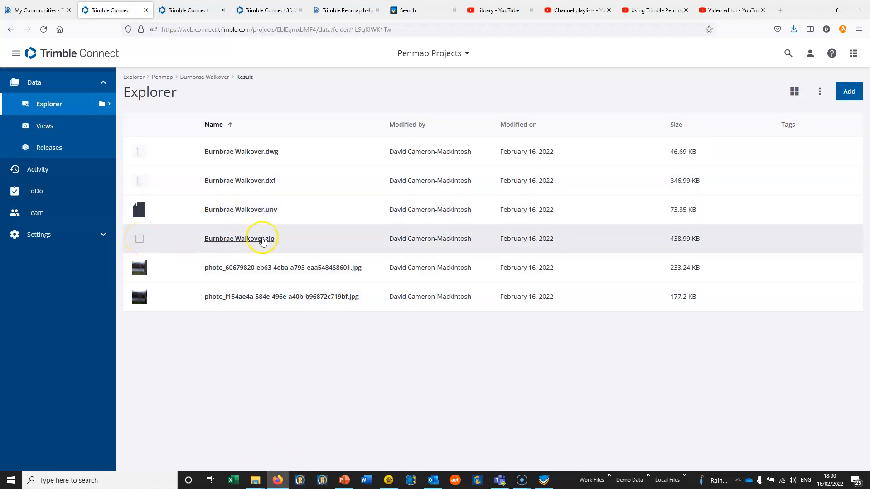
click(262, 239)
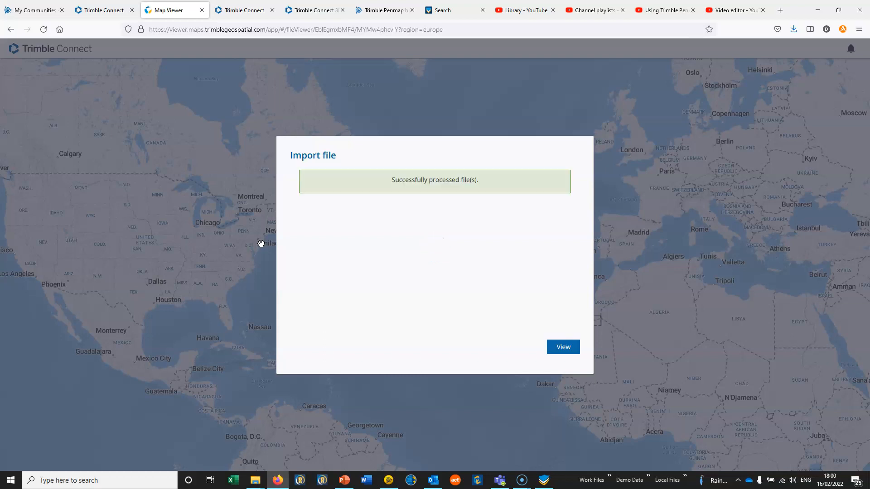
click(561, 348)
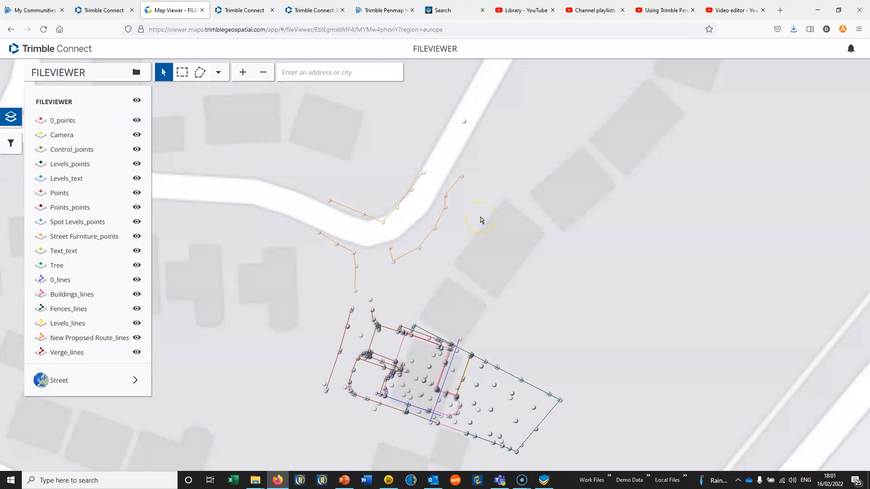
Step: View the survey data over the Satellite background map, and switch the background back to Street
click(98, 382)
click(223, 399)
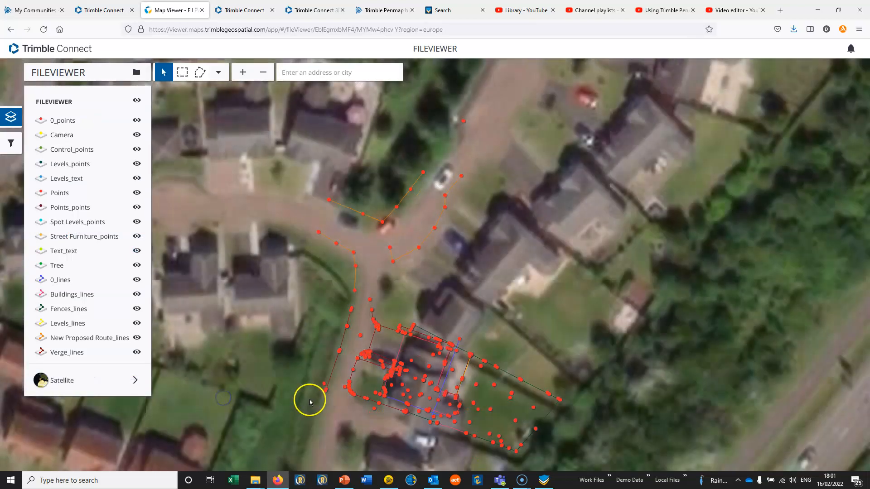
click(121, 385)
click(147, 403)
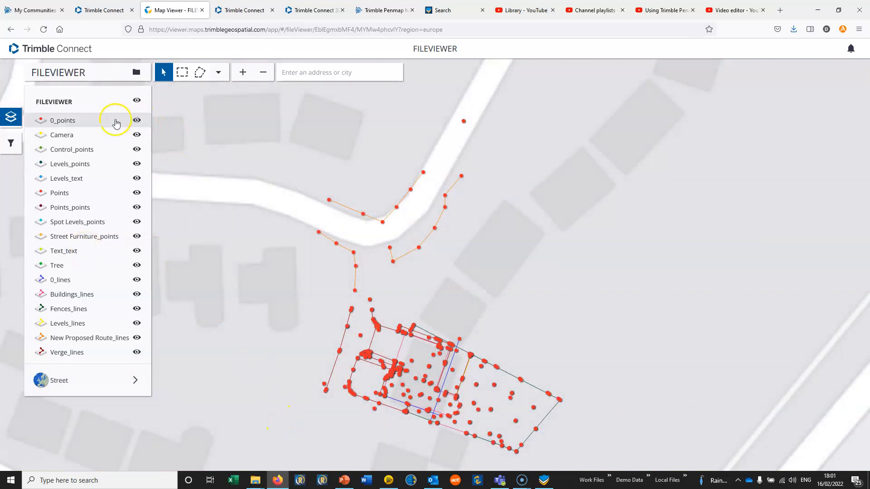
Step: Inspect the attributes of a New Proposed Route vertex at the road bend and of the isolated tree point farther up the road
drag(411, 280, 443, 219)
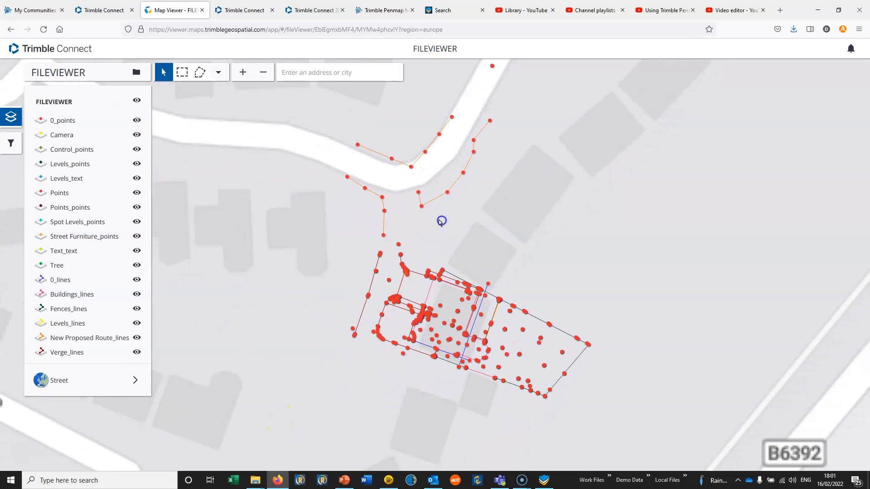
click(412, 169)
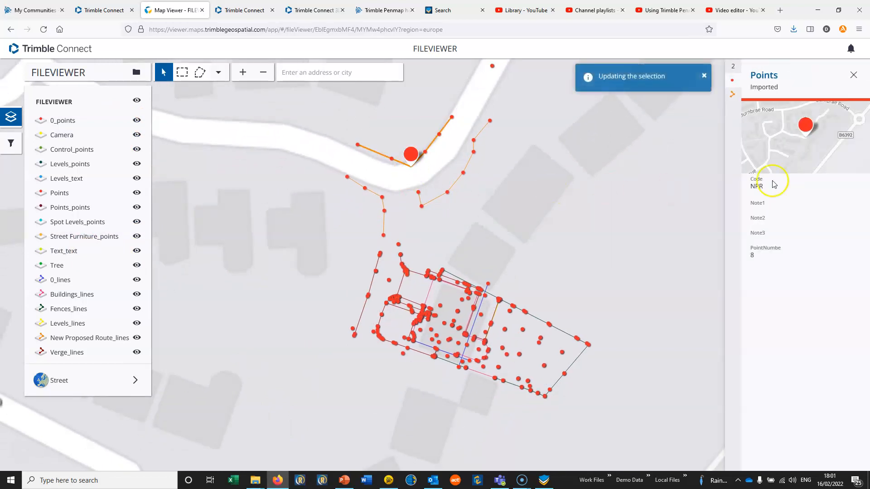
click(492, 66)
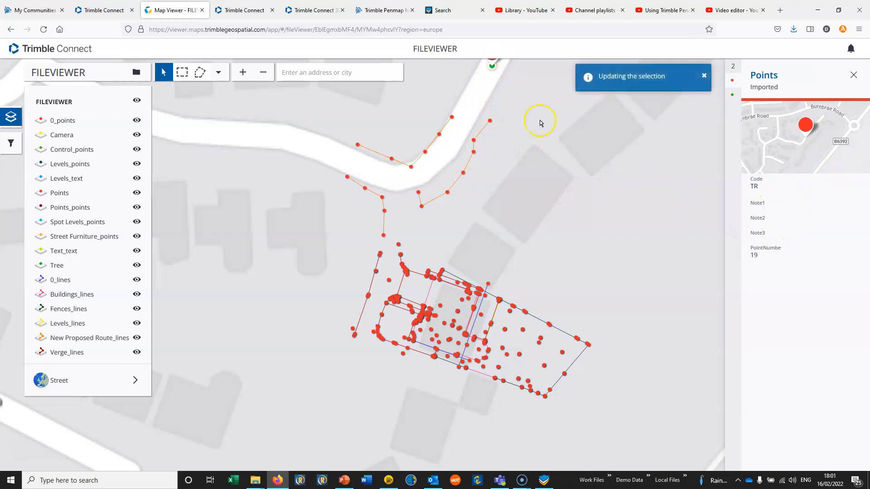
drag(538, 111, 516, 186)
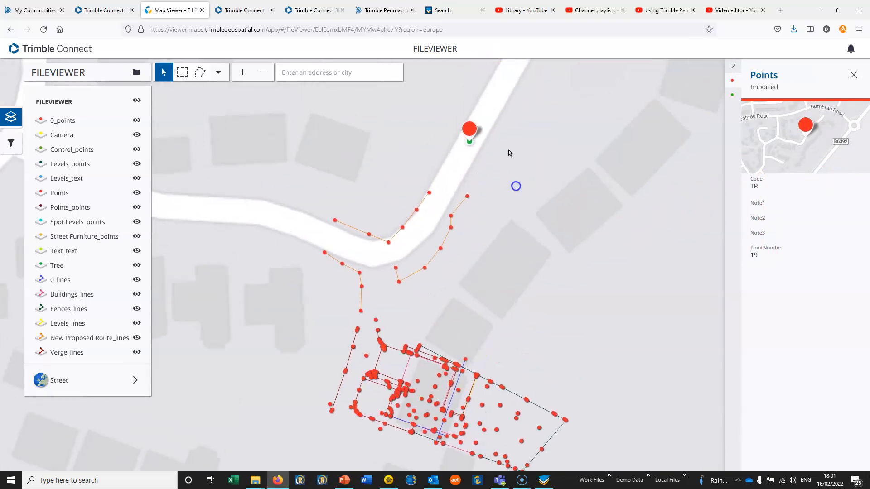